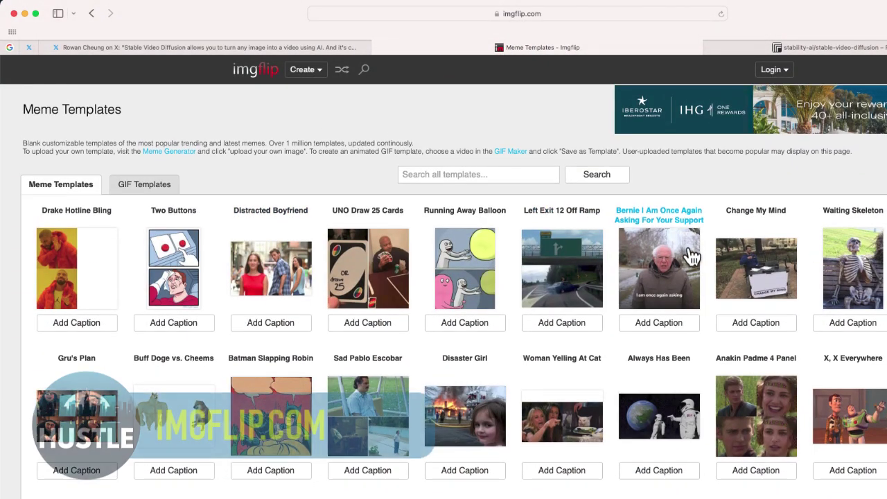
Scroll the Imgflip meme templates grid to find the Bernie 'I Am Once Again Asking' template.
scroll(721, 291, "down", 2)
scroll(725, 292, "down", 3)
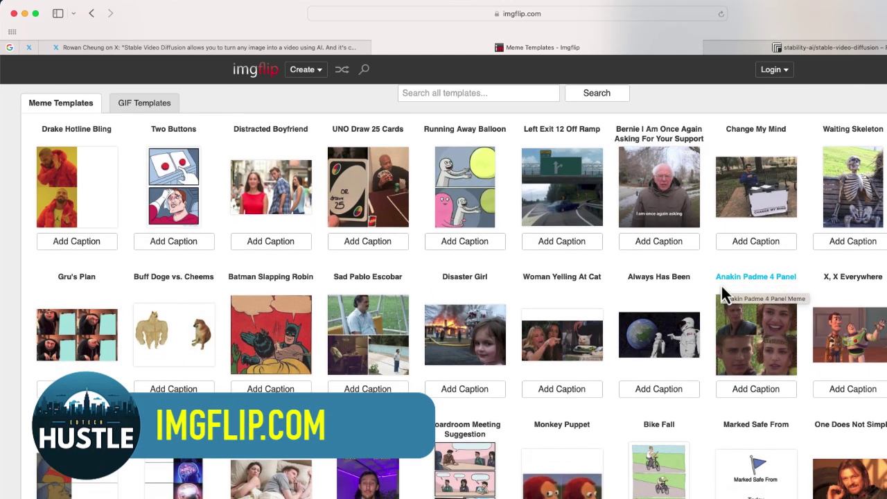
scroll(727, 295, "up", 1)
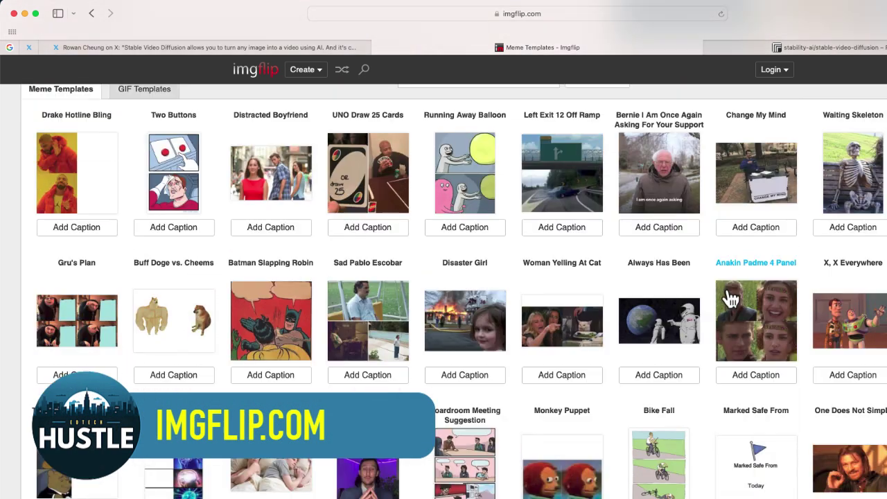
scroll(727, 297, "down", 3)
scroll(697, 297, "up", 3)
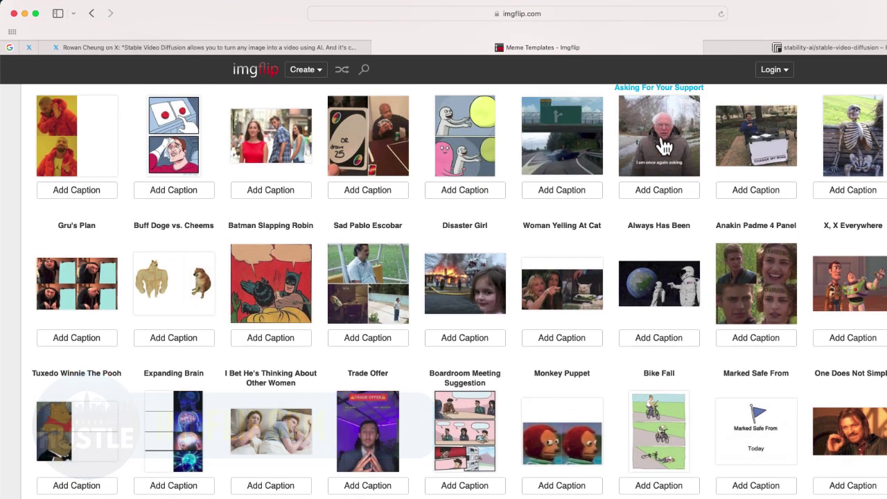
Generate the Bernie 'I am once again asking' meme and save the image to Downloads.
left_click(662, 149)
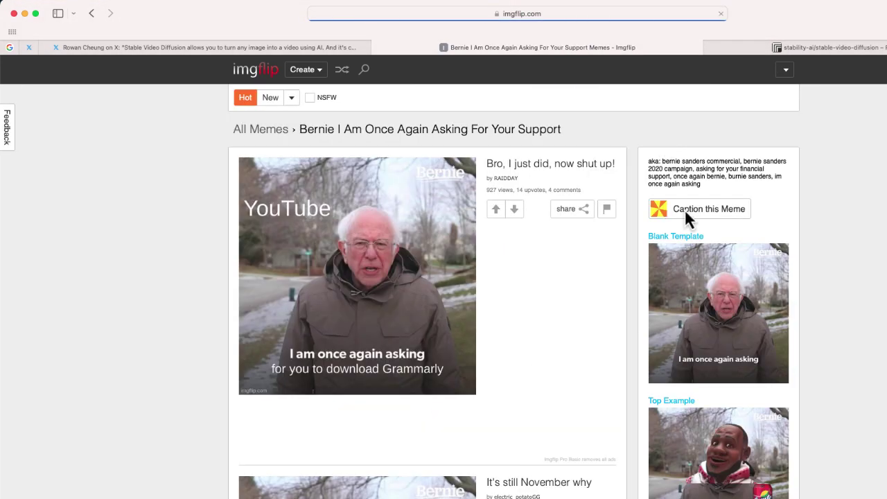
left_click(686, 210)
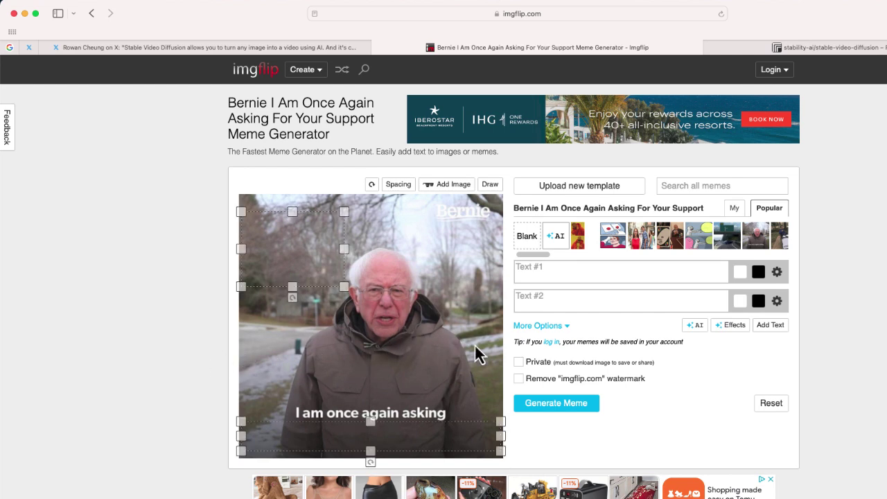
left_click(556, 409)
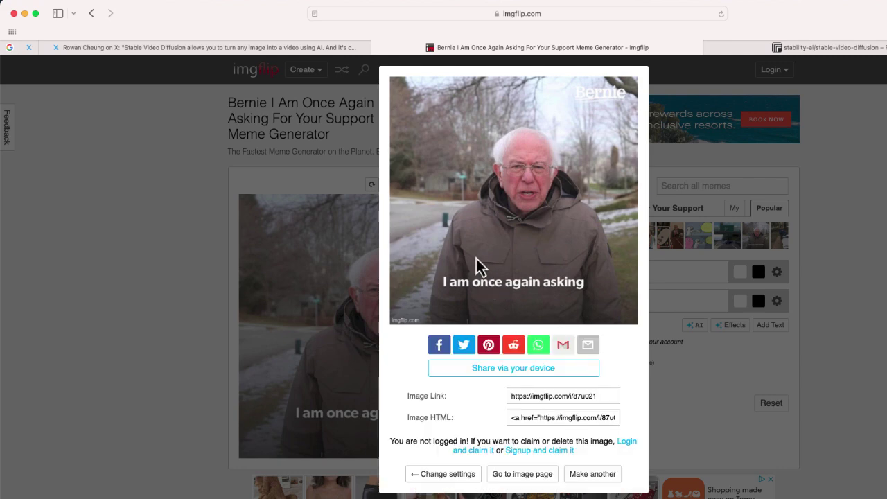
right_click(470, 229)
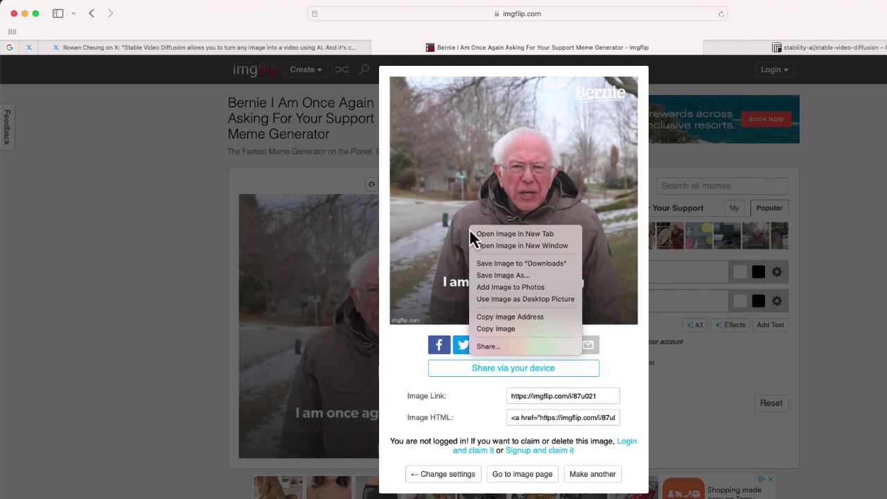
left_click(514, 265)
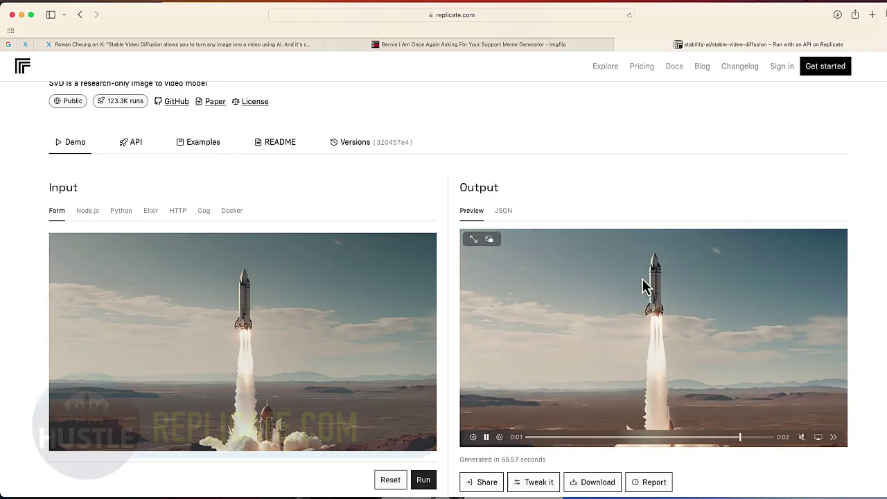
Scroll through the stable-video-diffusion demo showing the sample rocket launch input and output video.
scroll(338, 206, "up", 1)
scroll(338, 208, "up", 3)
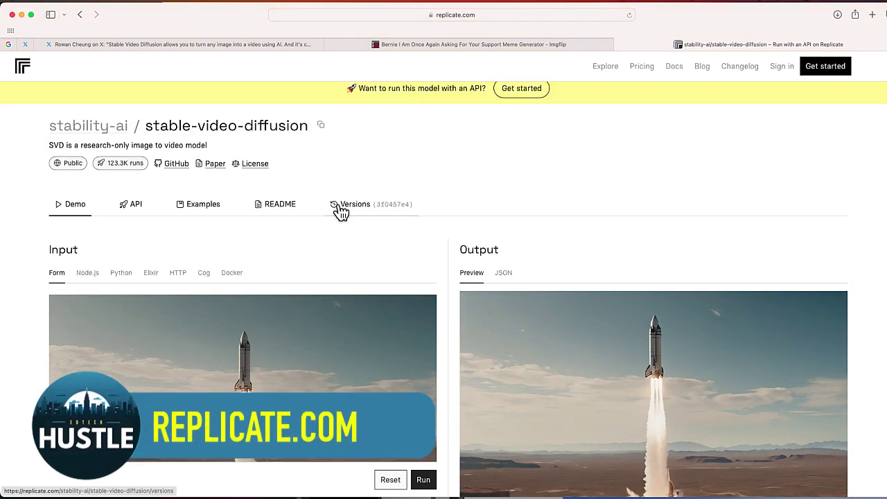
scroll(388, 244, "down", 1)
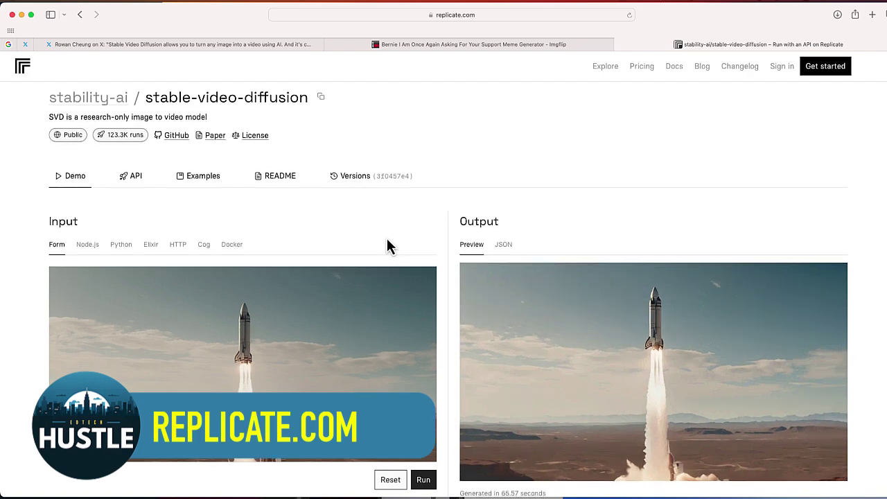
scroll(388, 246, "down", 2)
scroll(388, 245, "up", 2)
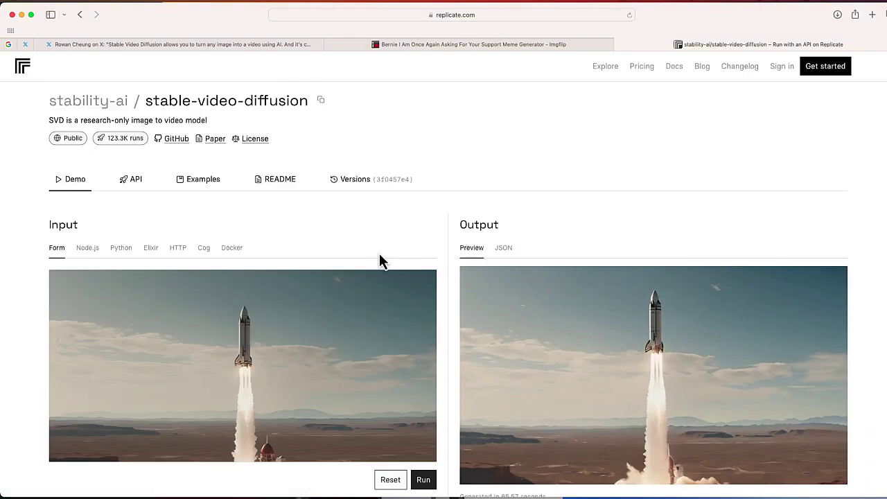
scroll(382, 260, "down", 8)
scroll(380, 257, "up", 2)
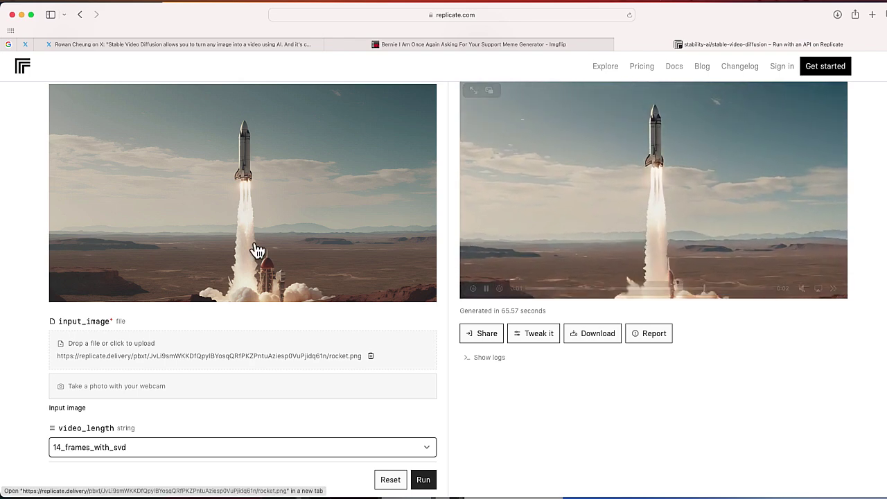
Replace the sample rocket input_image with the Bernie meme file 87u021.jpg.
left_click(371, 357)
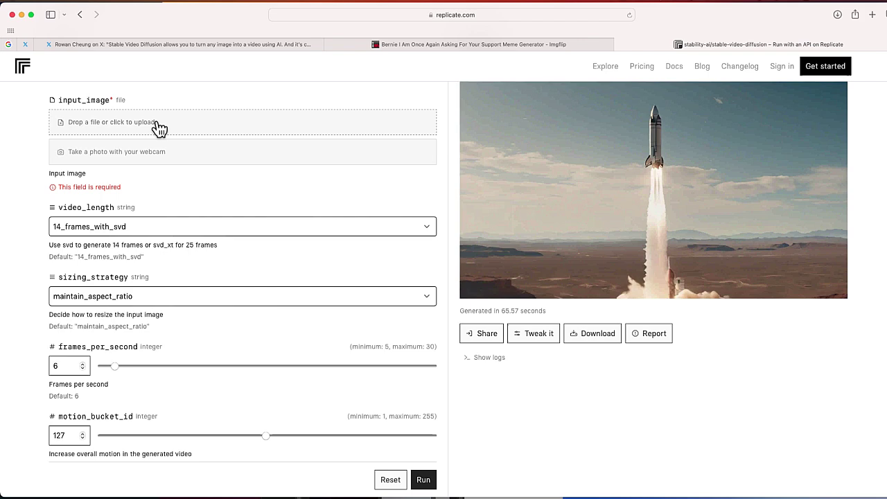
left_click_drag(883, 284, 700, 235)
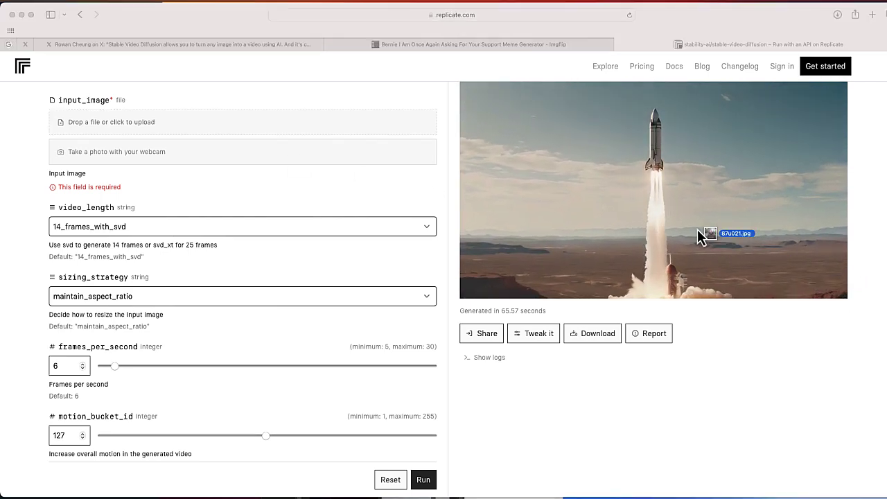
left_click_drag(407, 163, 146, 128)
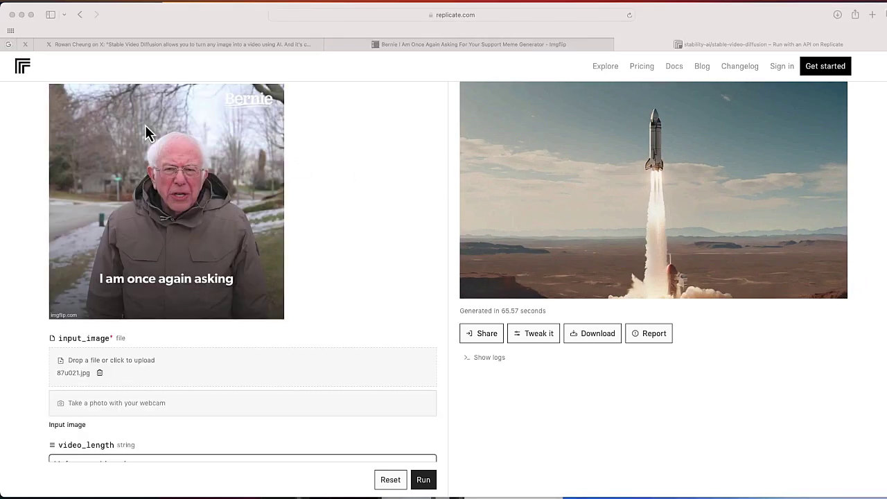
scroll(326, 345, "up", 1)
scroll(326, 342, "down", 4)
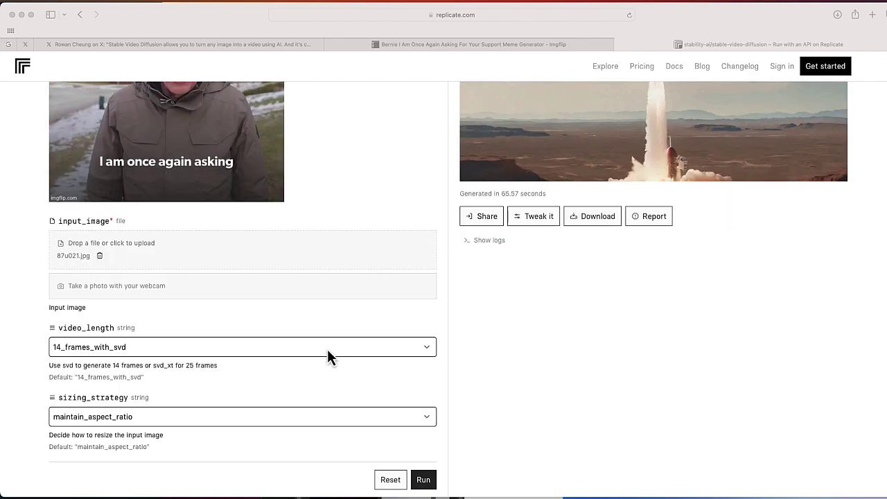
scroll(328, 348, "up", 4)
scroll(416, 376, "down", 5)
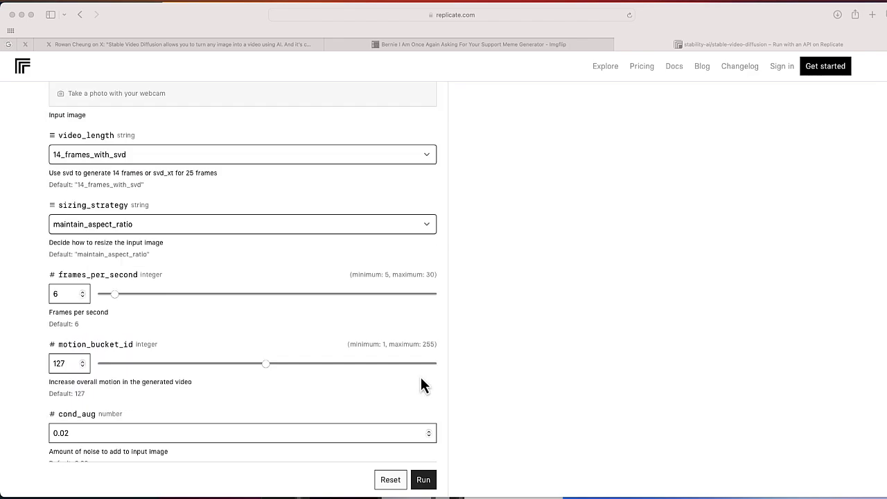
scroll(277, 309, "up", 1)
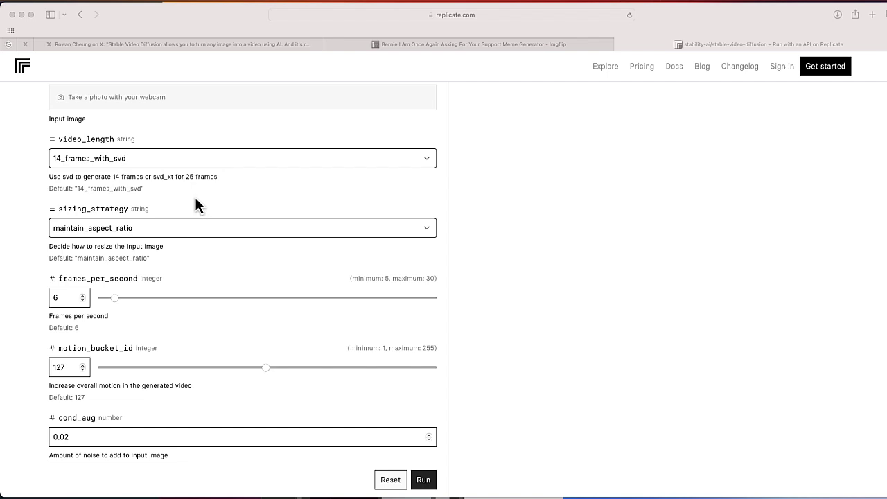
Set video_length to 25_frames_with_svd_xt for the Bernie video.
left_click(122, 158)
left_click(145, 162)
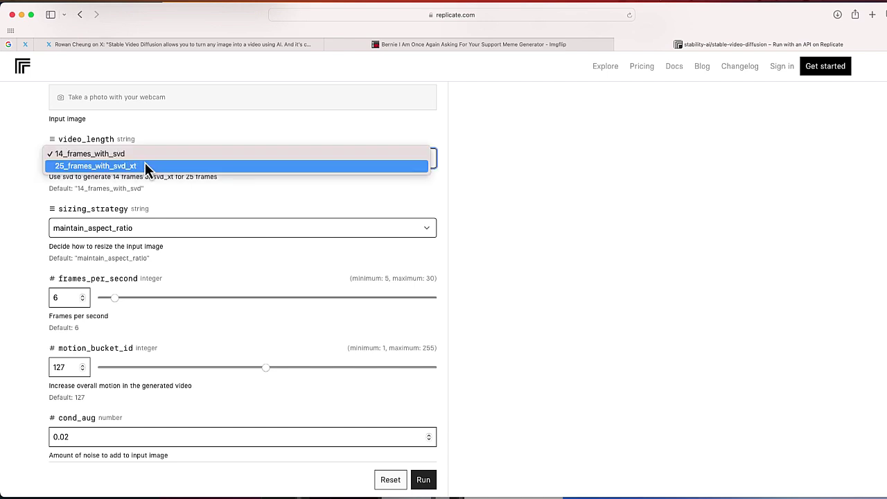
left_click(144, 165)
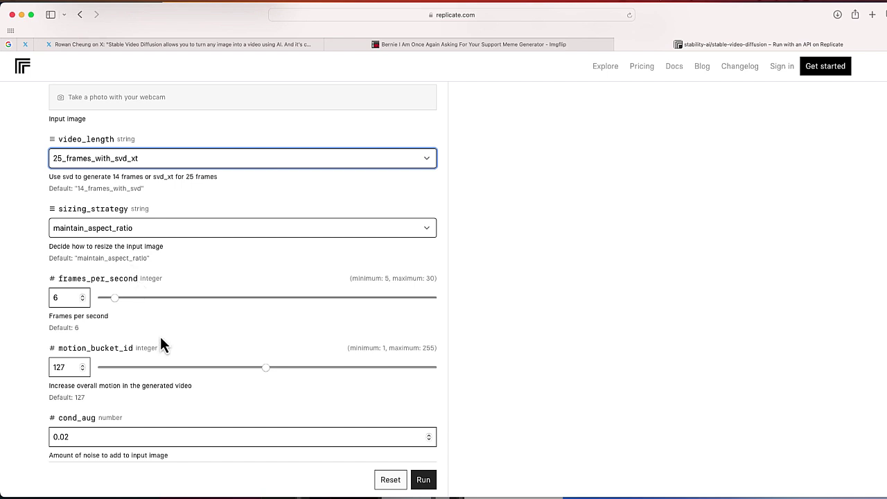
scroll(160, 334, "down", 2)
scroll(161, 334, "down", 3)
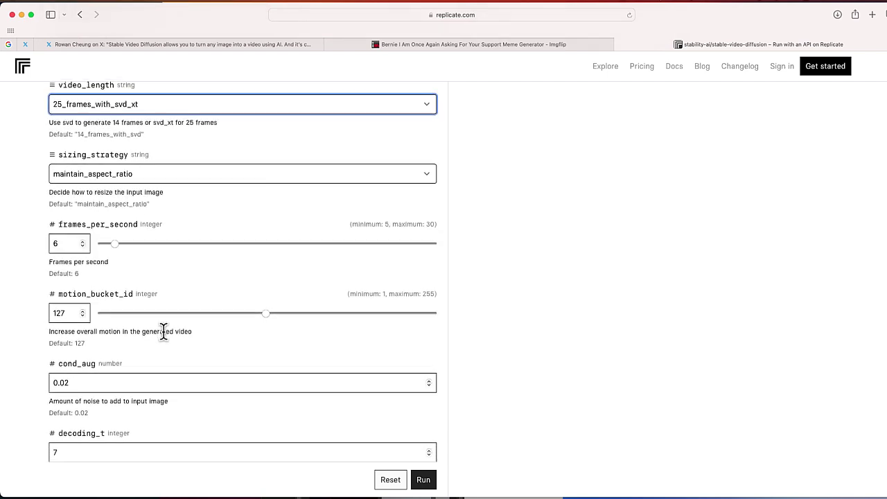
scroll(217, 355, "down", 3)
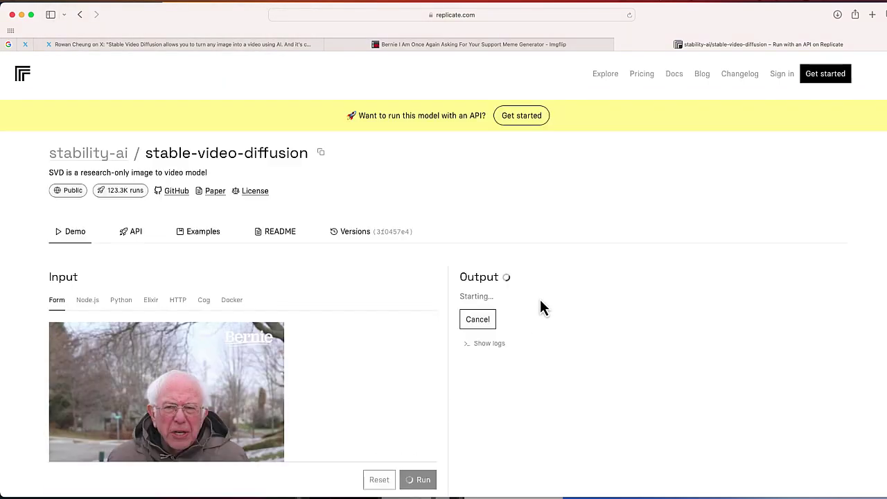
Review the generation logs and play the Bernie output video finished in 38.97 seconds.
scroll(539, 301, "down", 1)
scroll(539, 304, "up", 1)
scroll(539, 304, "down", 1)
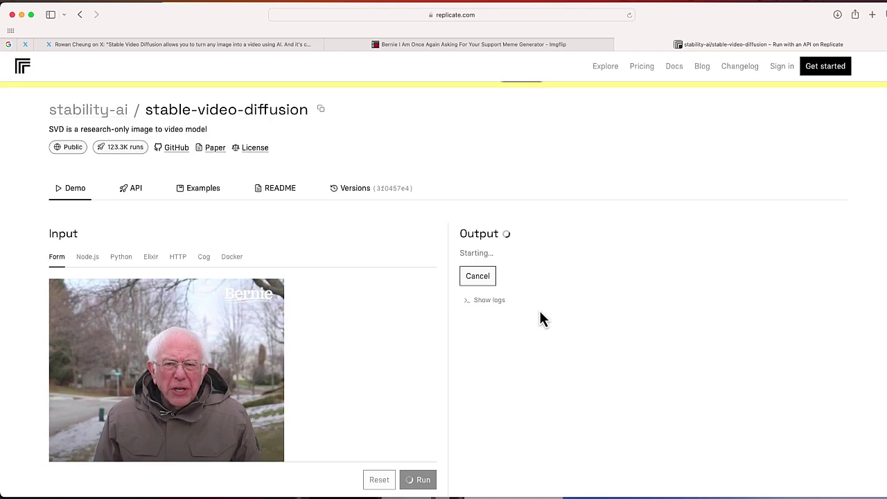
scroll(541, 318, "down", 2)
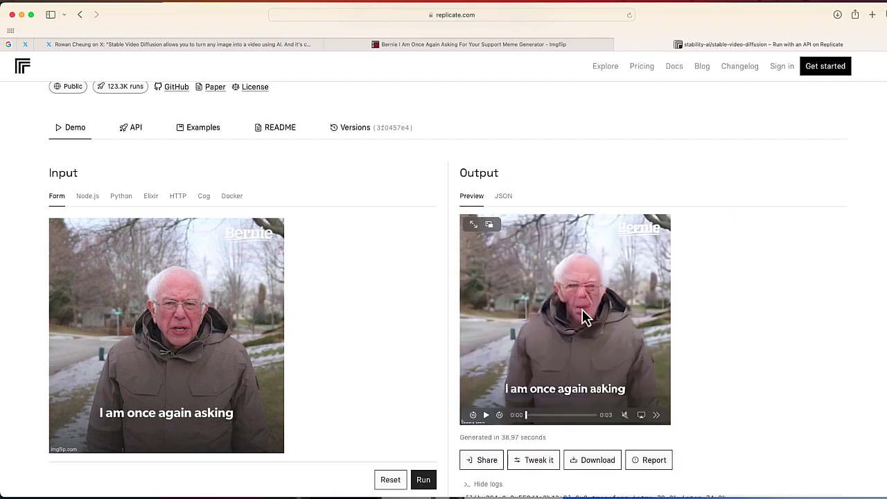
left_click(486, 415)
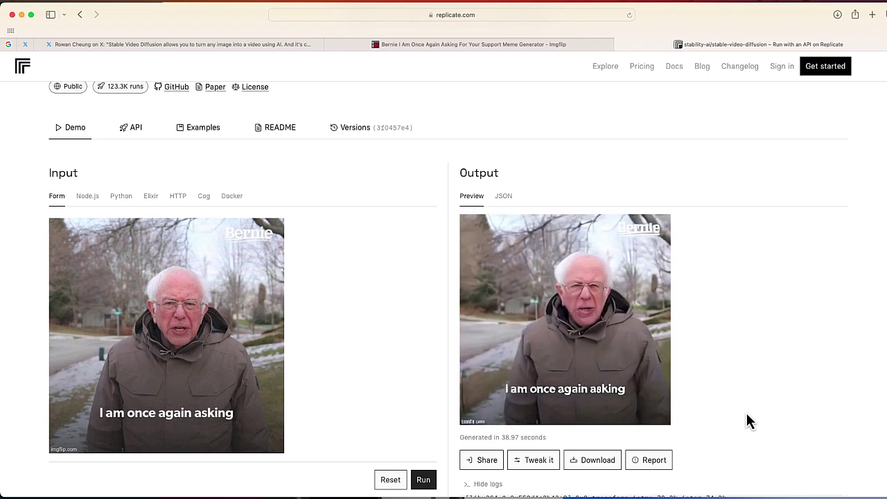
scroll(339, 375, "up", 1)
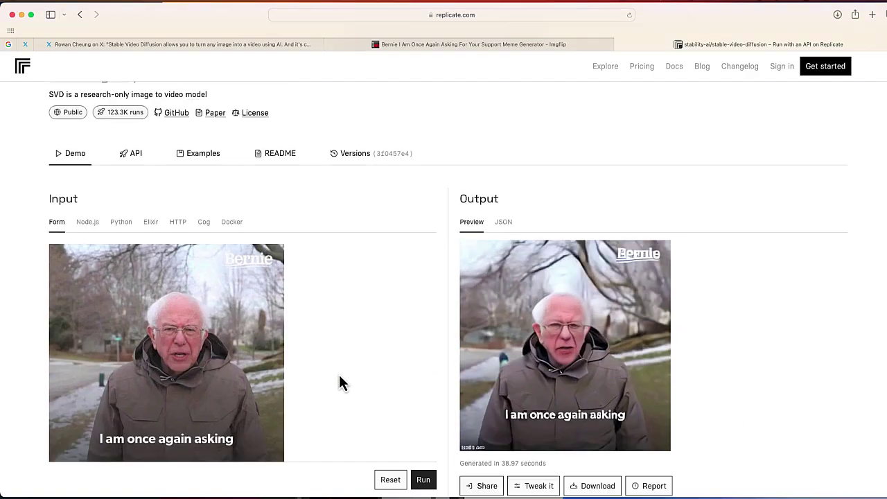
scroll(344, 370, "down", 4)
scroll(345, 373, "down", 5)
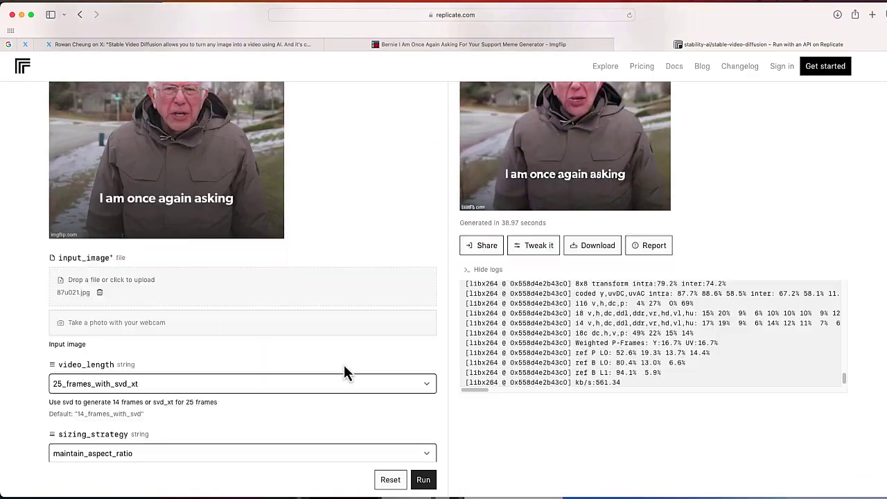
scroll(307, 374, "down", 3)
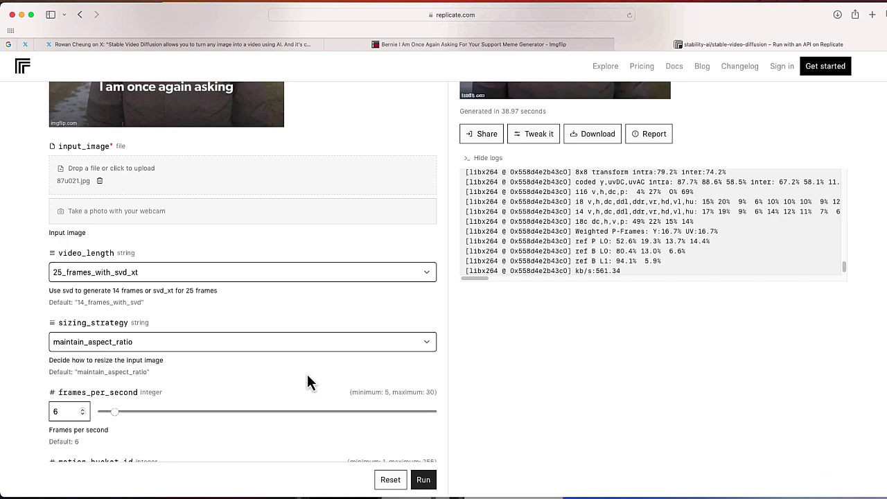
scroll(310, 372, "down", 4)
scroll(312, 373, "up", 12)
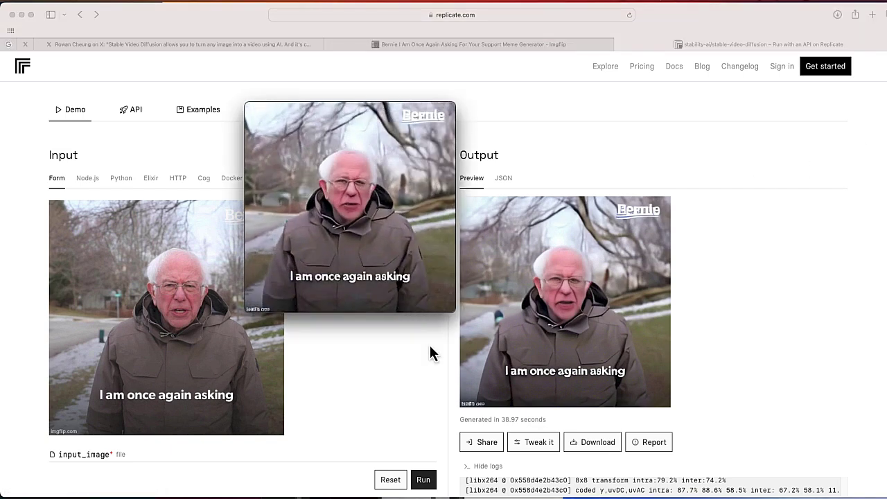
Close the floating Bernie video and return to the Imgflip Drake Hotline Bling template.
mouse_move(380, 294)
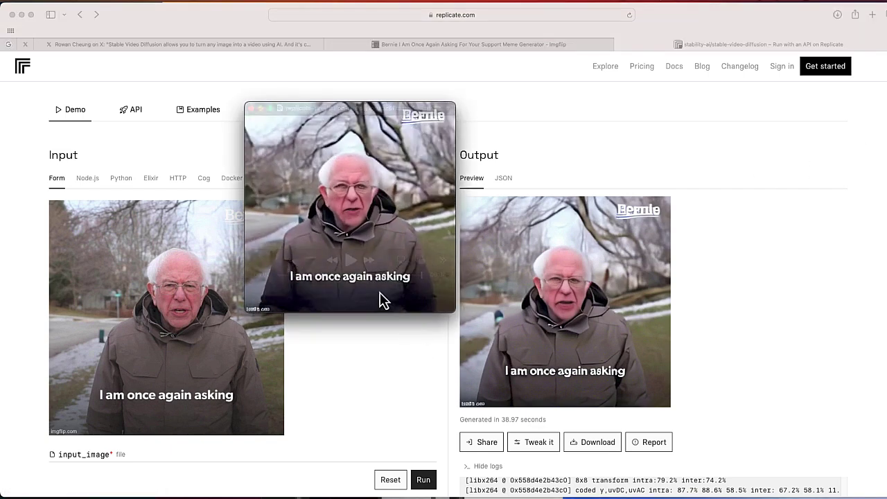
left_click(251, 108)
left_click(474, 45)
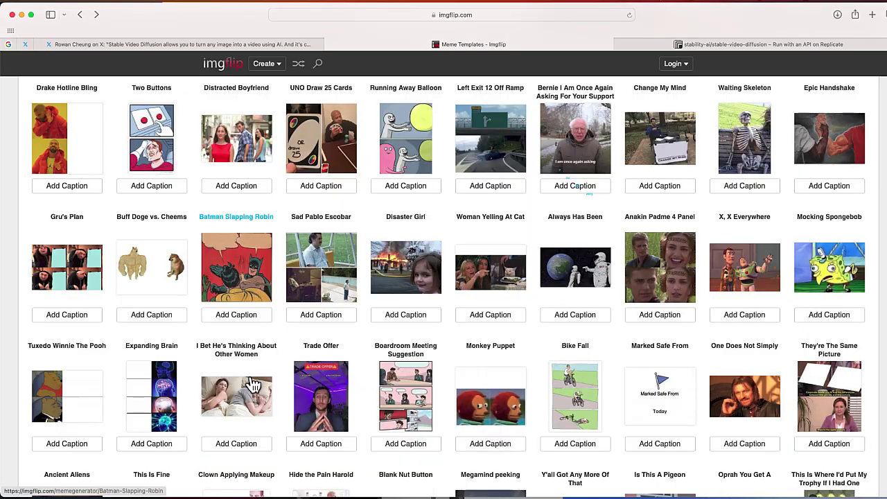
scroll(271, 382, "down", 10)
scroll(396, 353, "up", 1)
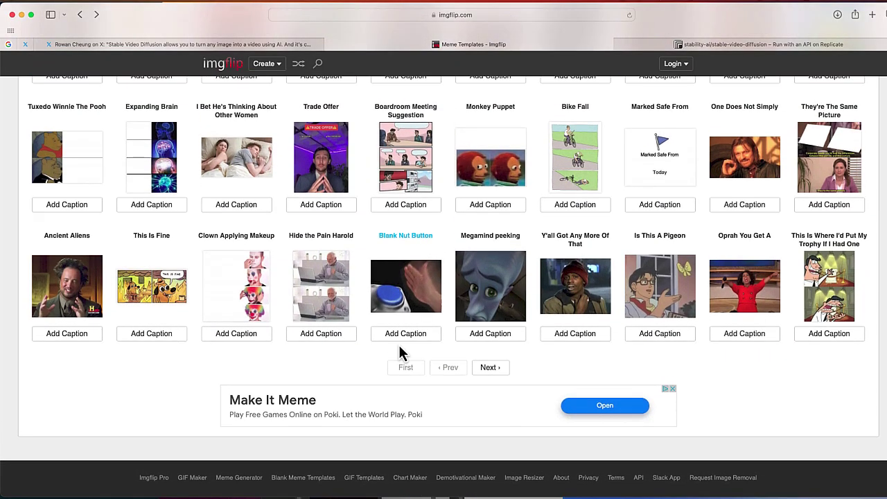
scroll(459, 326, "down", 1)
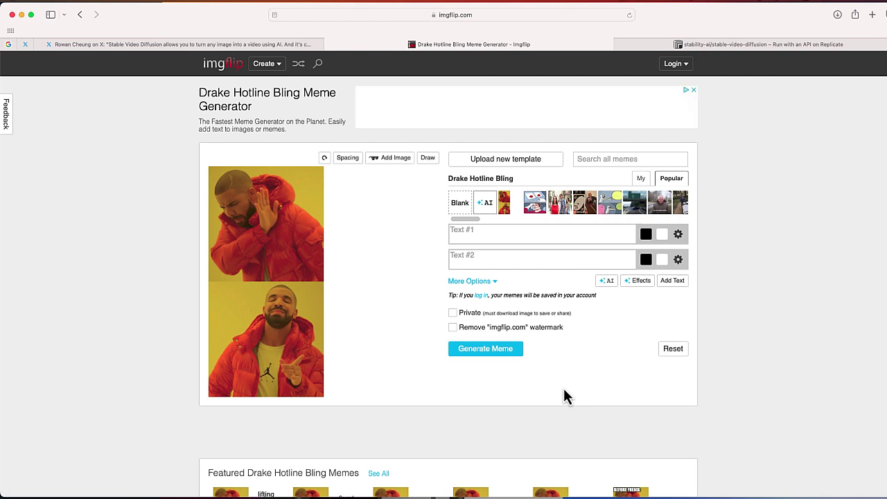
Generate a caption-free Drake Hotline Bling meme and save the image to Downloads.
left_click(498, 348)
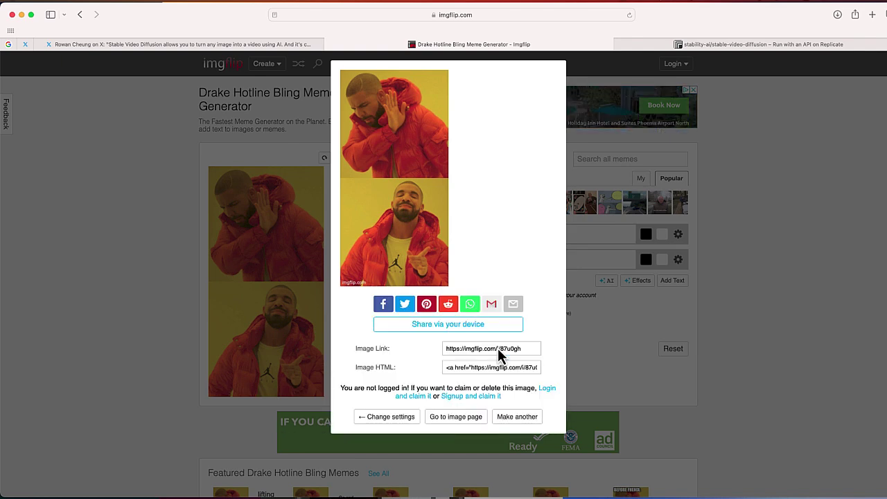
right_click(406, 211)
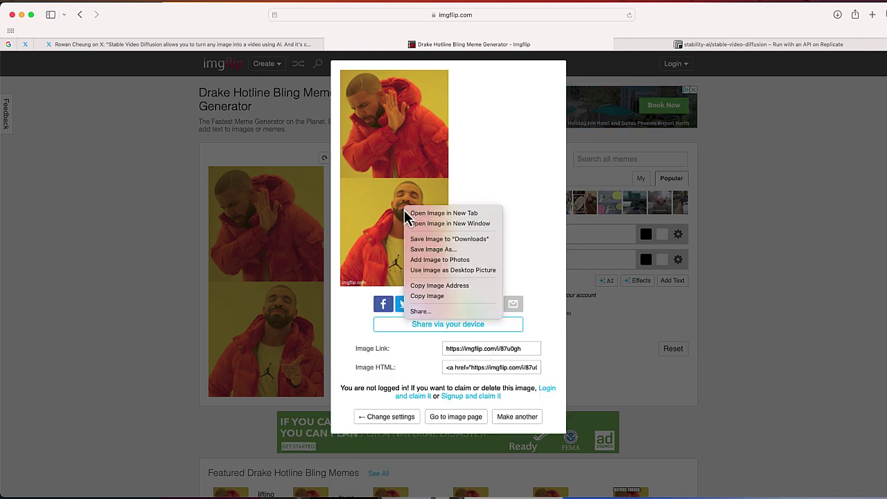
left_click(429, 239)
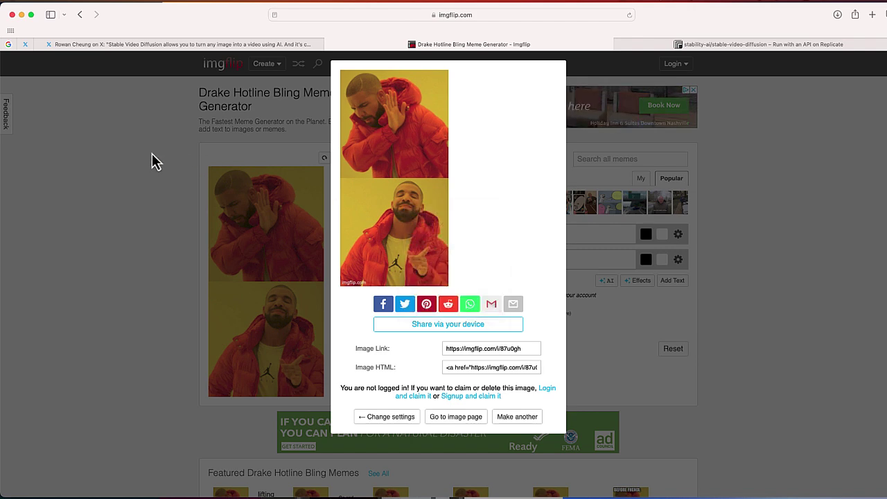
Reload the Stable Video Diffusion page and delete the sample rocket input image.
left_click(690, 45)
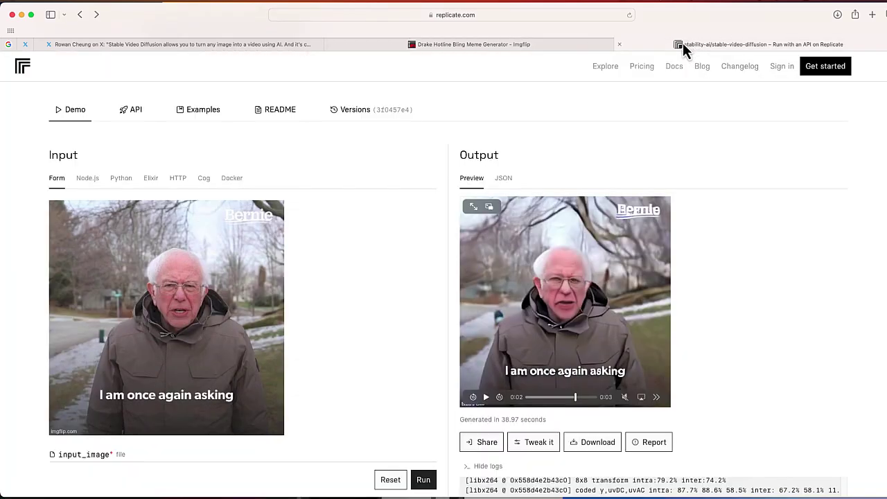
left_click(630, 19)
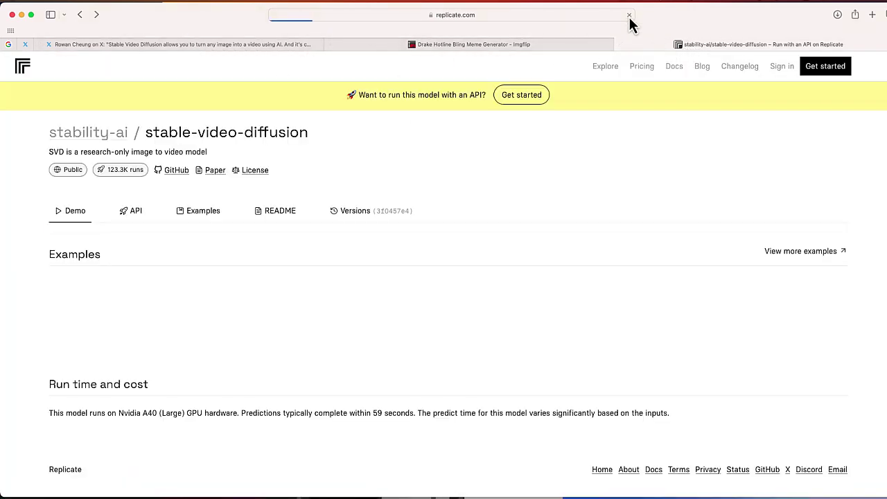
scroll(340, 195, "down", 2)
scroll(350, 208, "down", 5)
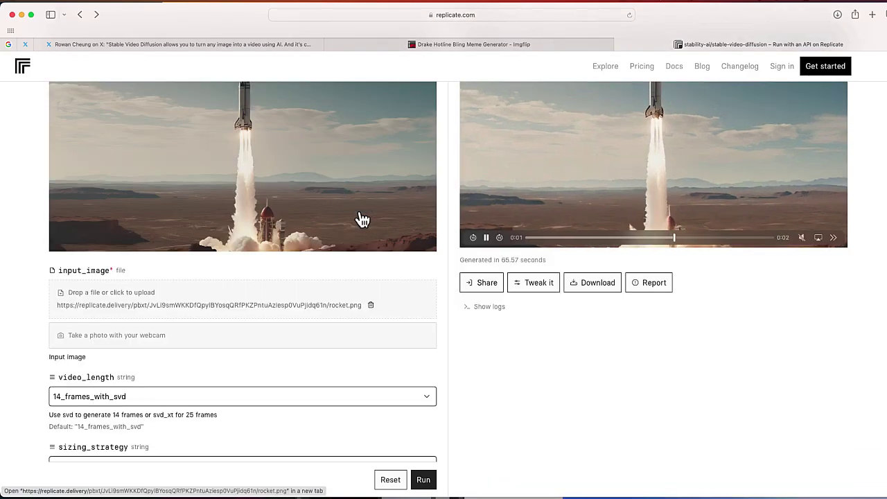
left_click(374, 254)
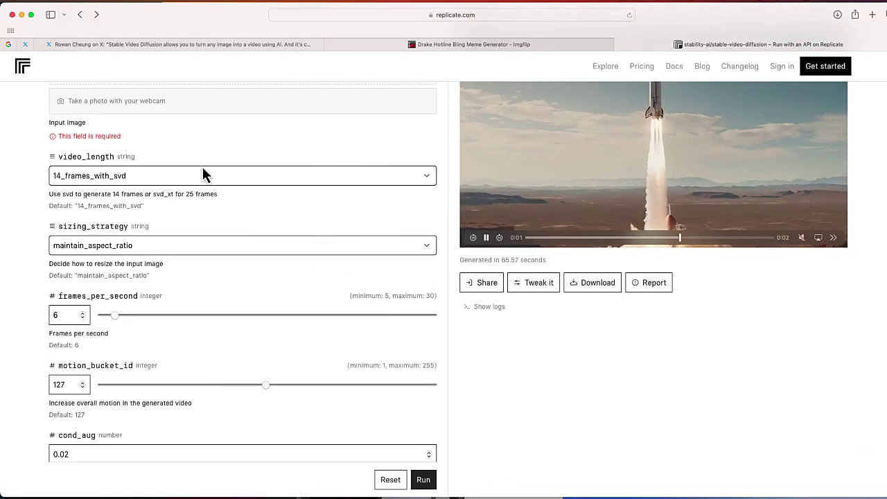
scroll(138, 149, "up", 1)
scroll(139, 150, "up", 3)
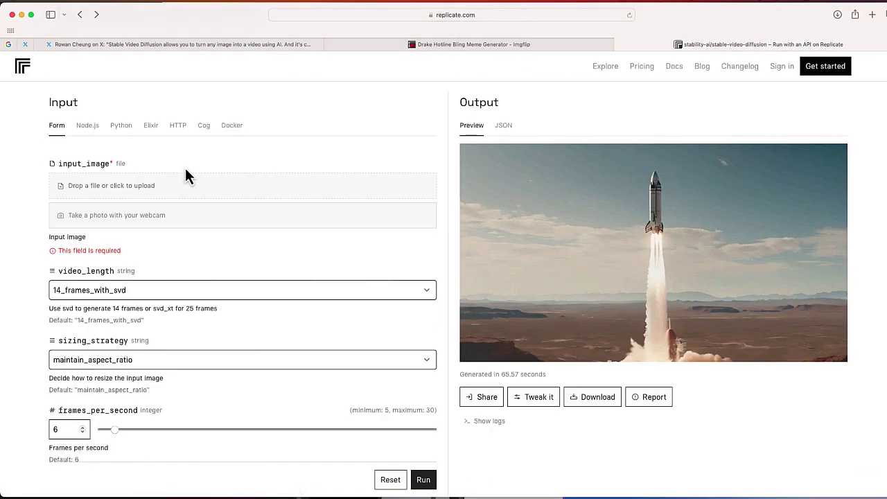
Upload the Drake meme 87u0gh.jpg as input_image, keeping video_length at 14_frames_with_svd.
left_click_drag(880, 180, 243, 191)
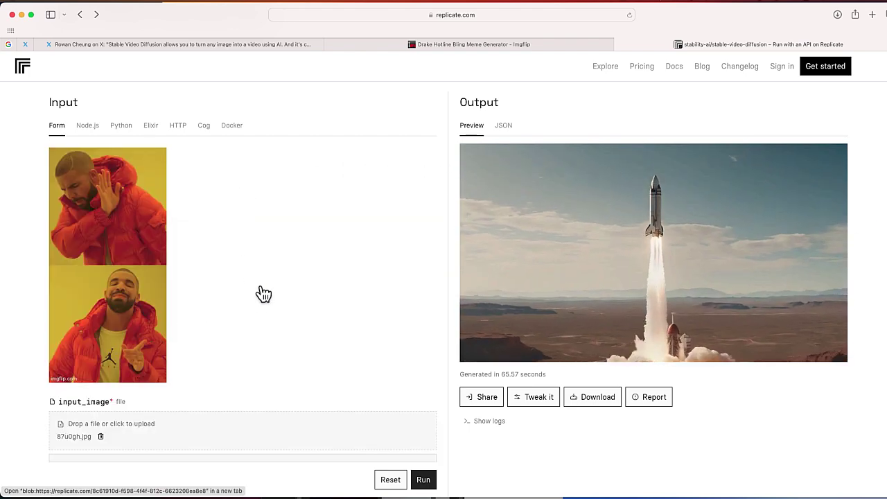
scroll(262, 293, "up", 2)
scroll(261, 293, "down", 10)
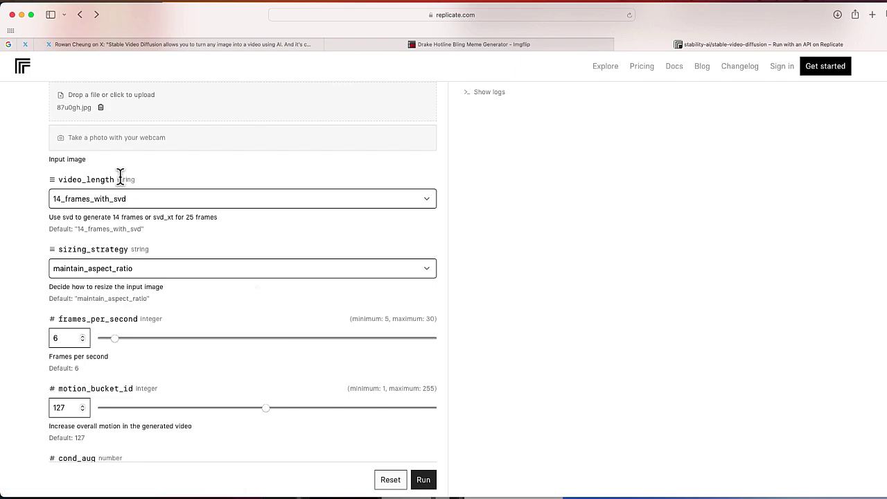
left_click(135, 203)
left_click(494, 244)
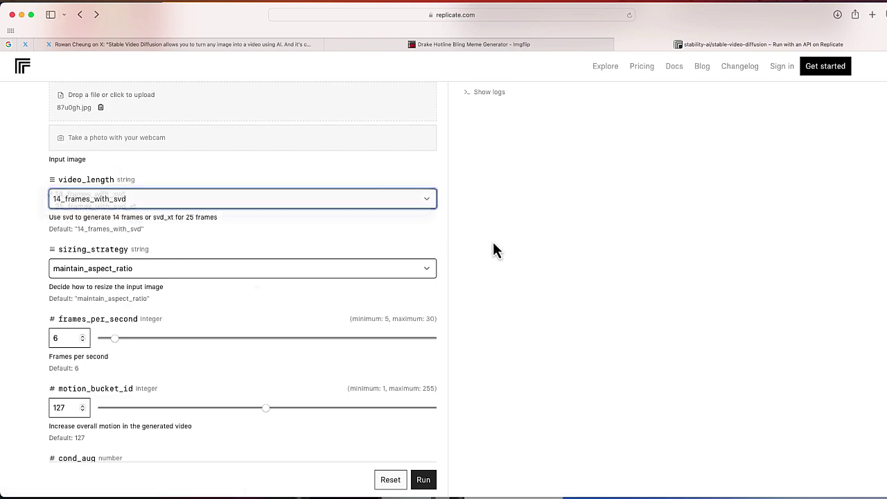
scroll(493, 244, "up", 10)
scroll(492, 247, "down", 6)
scroll(487, 254, "up", 2)
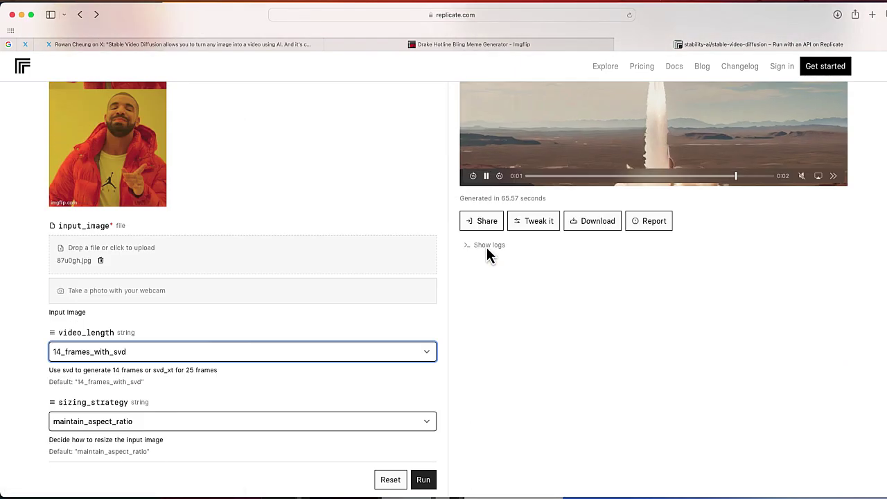
scroll(485, 254, "up", 5)
scroll(485, 257, "down", 2)
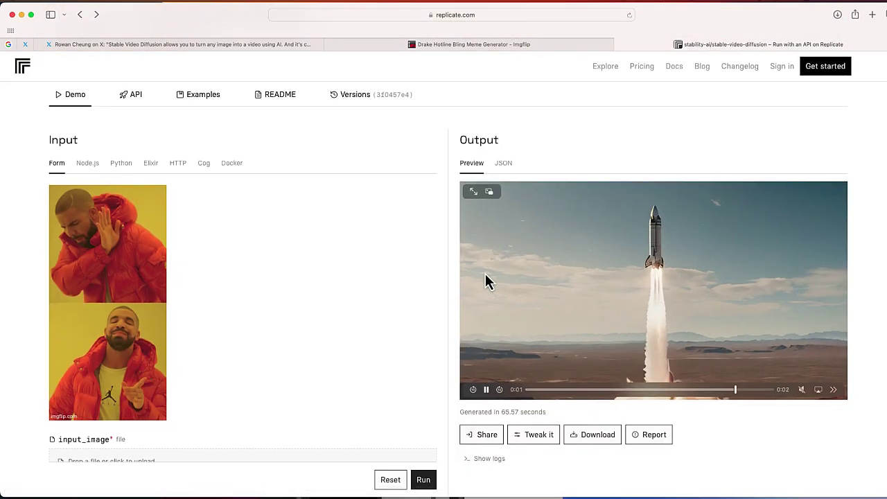
scroll(535, 432, "up", 3)
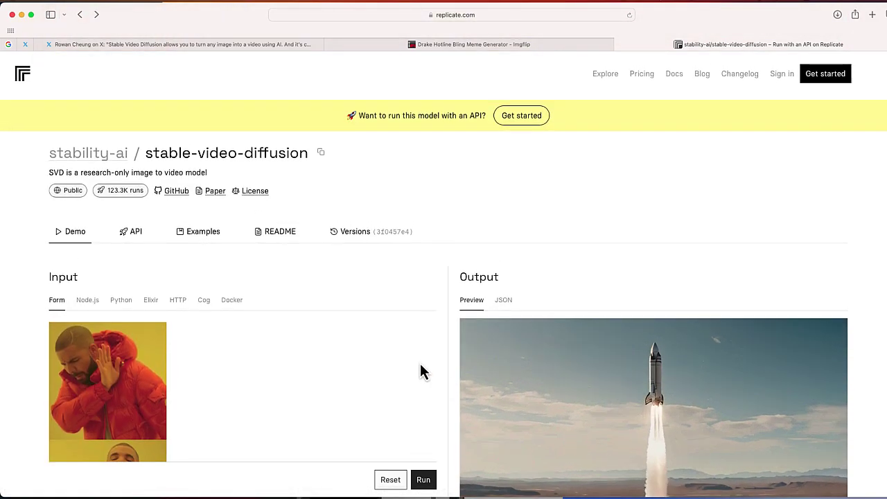
scroll(420, 363, "down", 10)
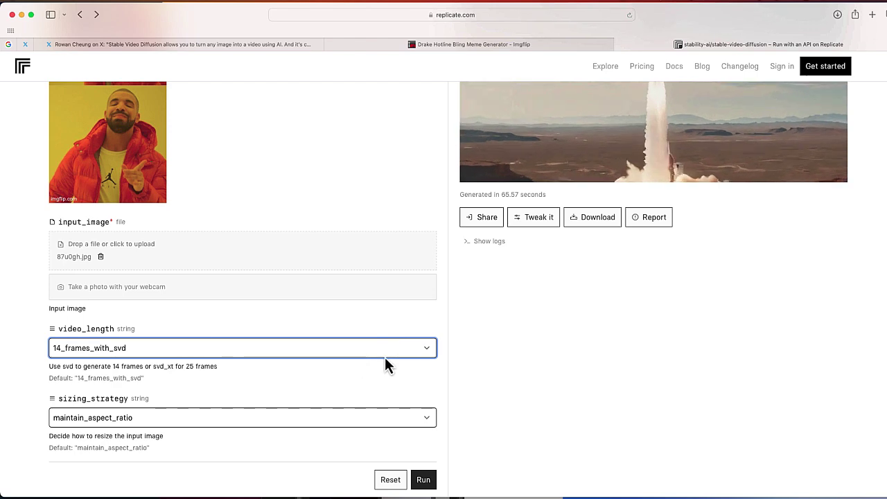
scroll(453, 343, "up", 3)
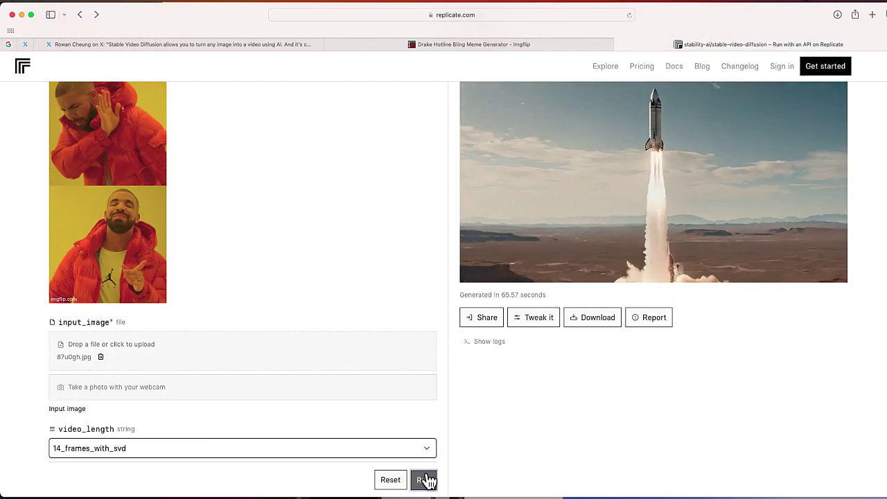
Run the model on the Drake meme and play the 2-second output clip.
left_click(425, 480)
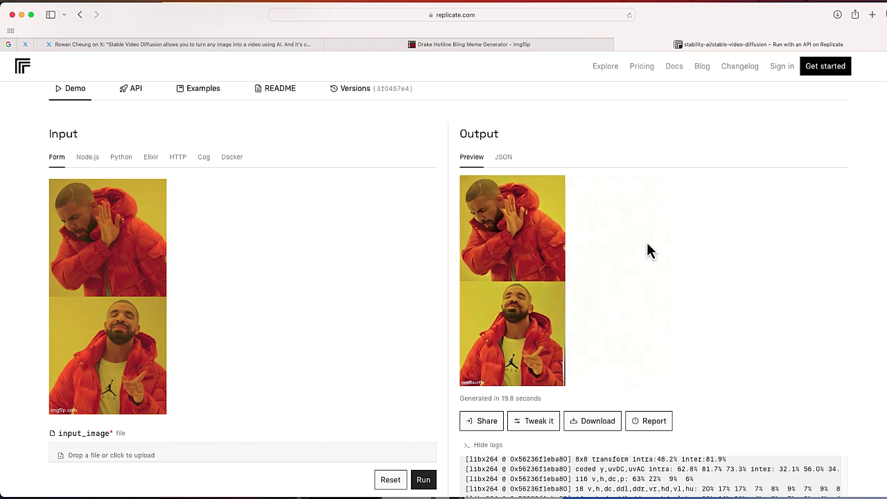
mouse_move(530, 376)
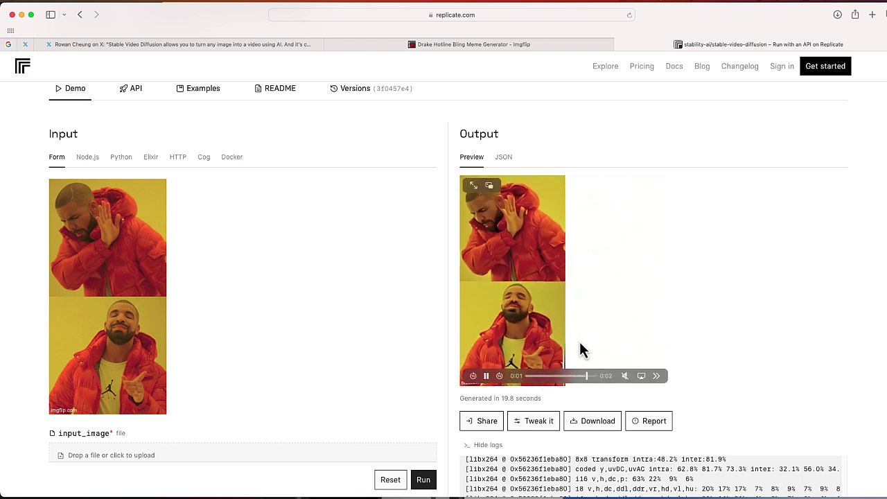
scroll(368, 381, "down", 4)
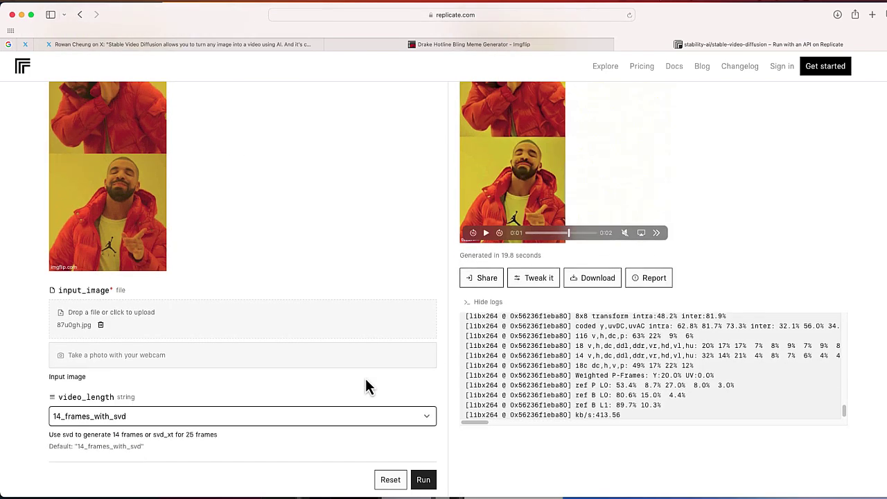
Switch video_length to 25_frames_with_svd_xt and rerun generation on the Drake meme.
left_click(375, 420)
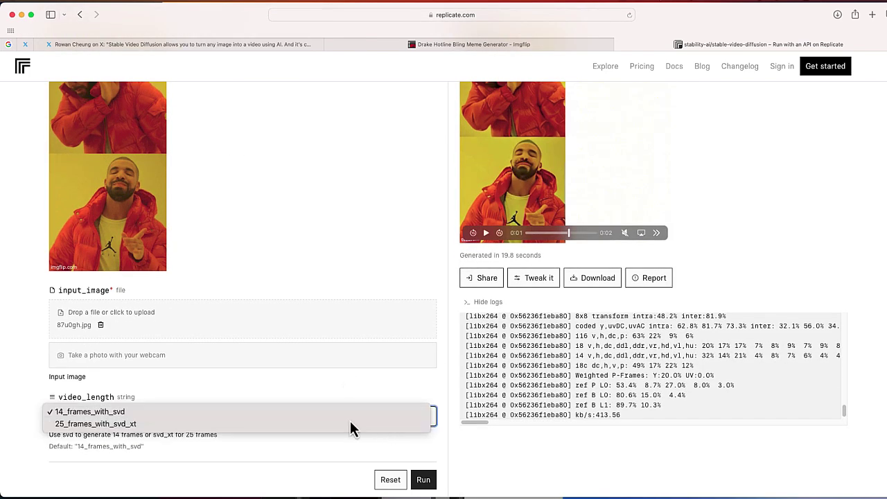
left_click(350, 423)
left_click(423, 479)
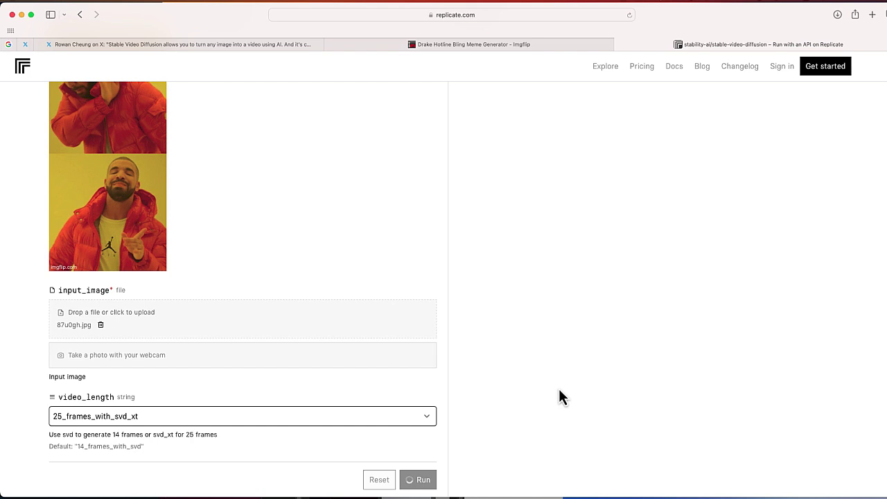